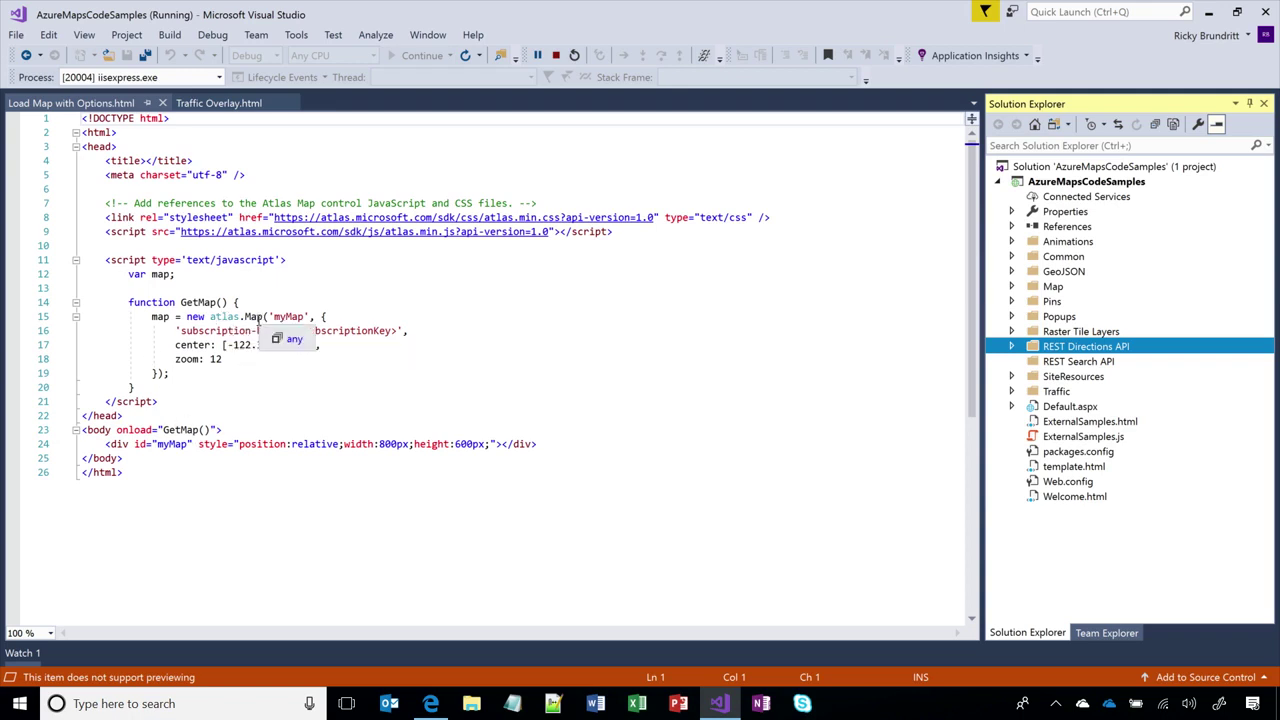
Show the Traffic Overlay.html code with setTraffic using incidents true and absolute flow.
double_click(255, 316)
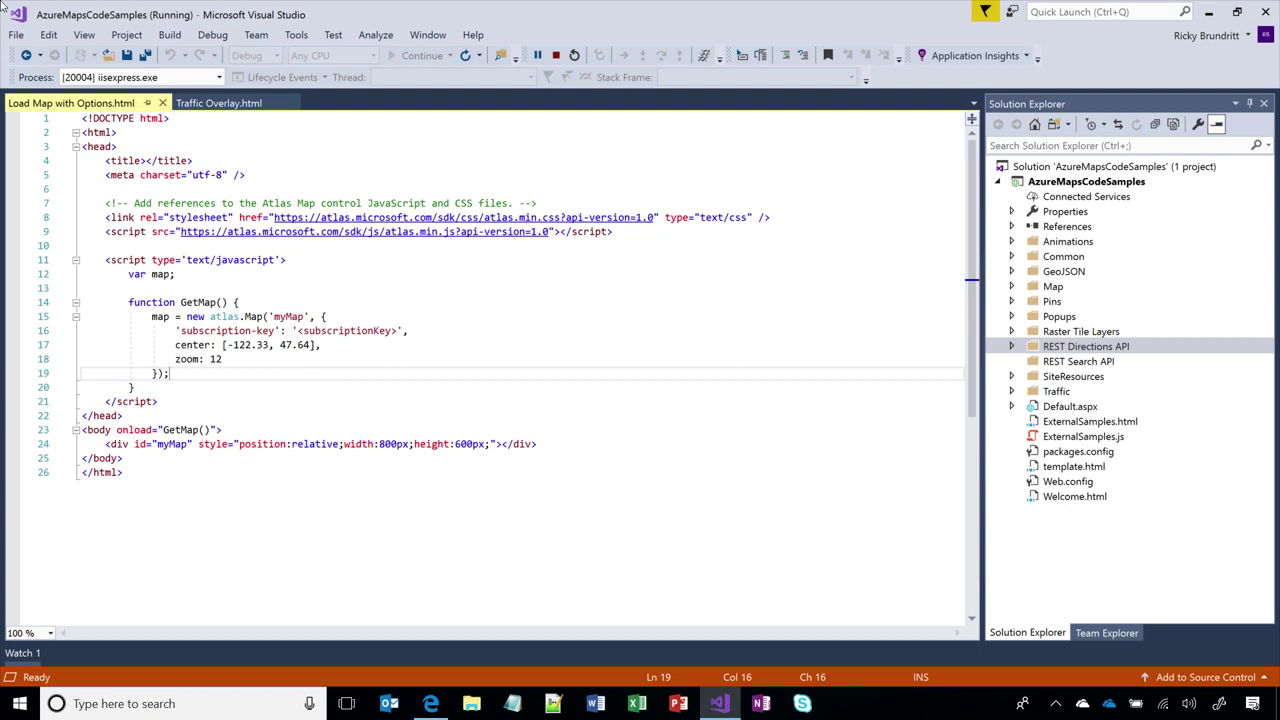
click(218, 103)
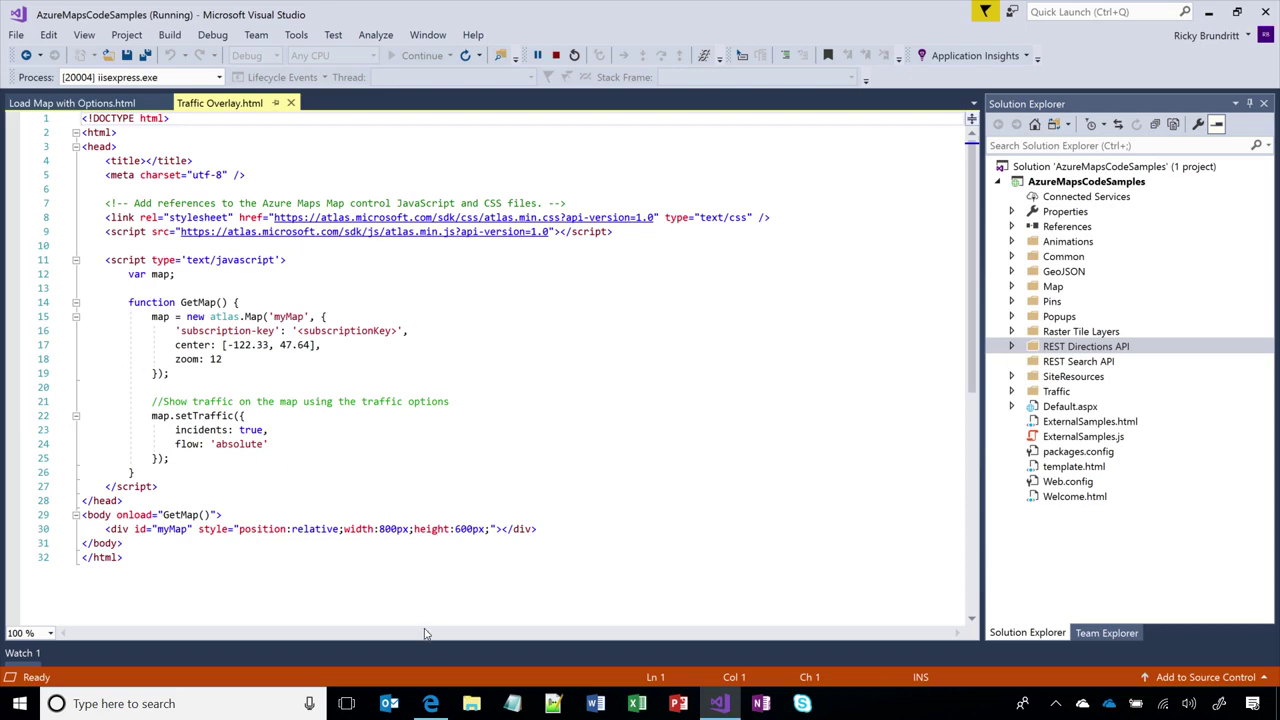
click(430, 703)
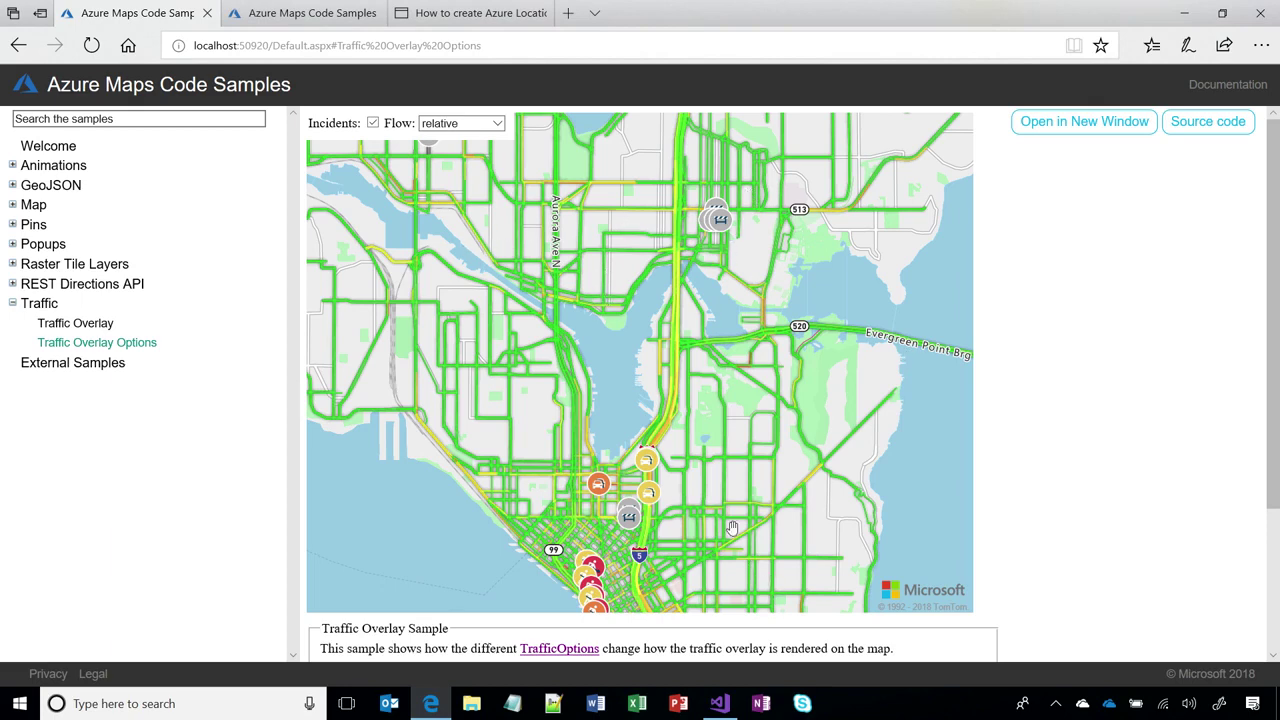
Switch the sample's traffic flow to absolute and centre downtown Seattle.
click(497, 123)
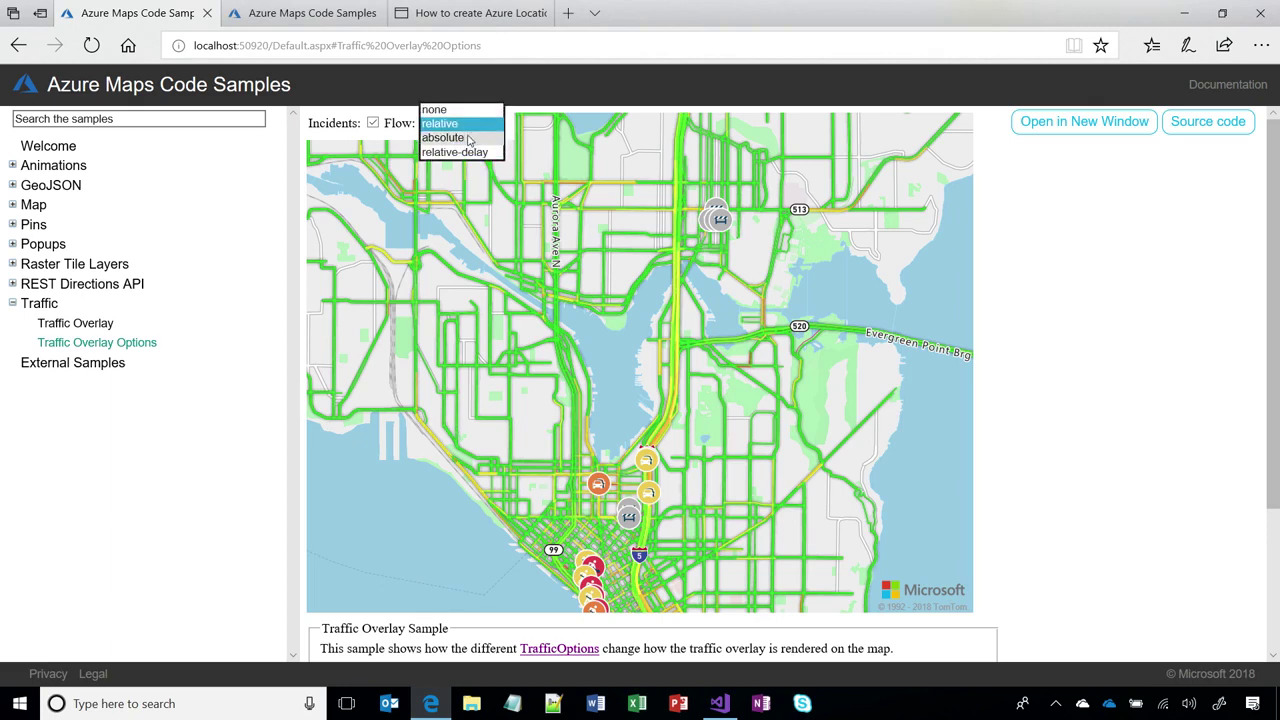
click(483, 138)
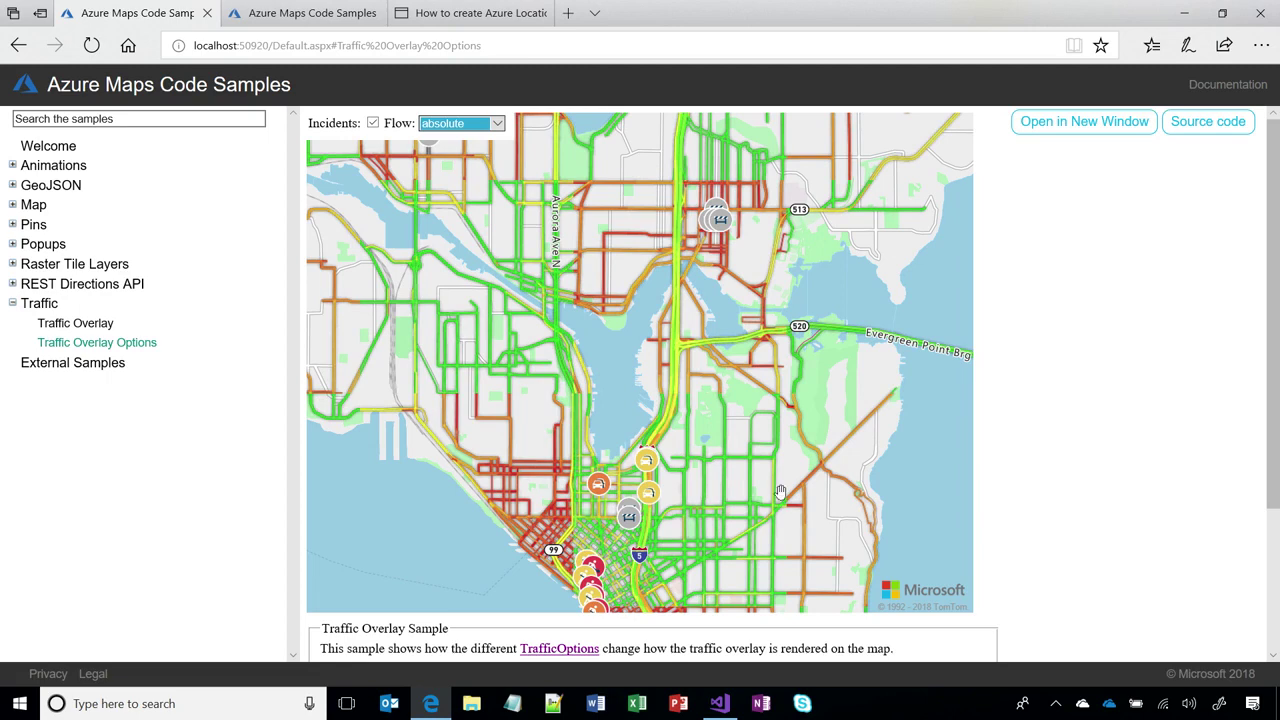
drag(718, 560, 710, 413)
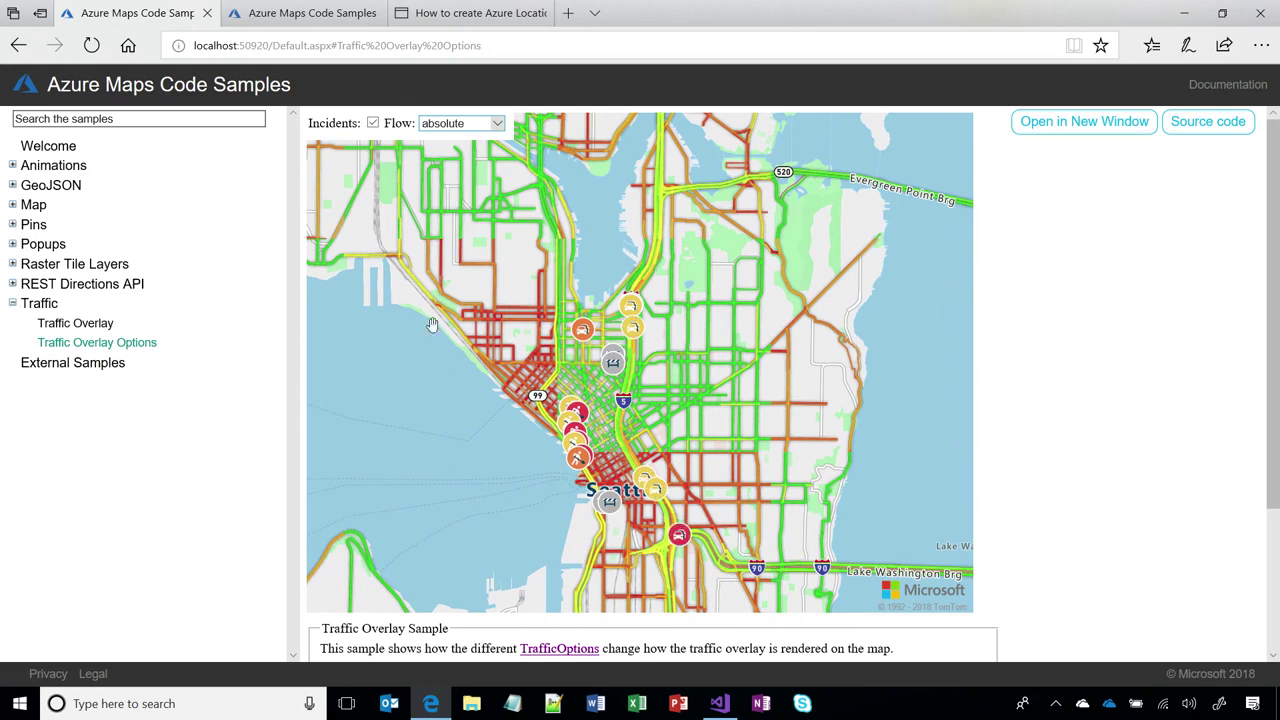
Change the traffic flow to relative-delay, focusing on Belltown and South Lake Union.
click(495, 123)
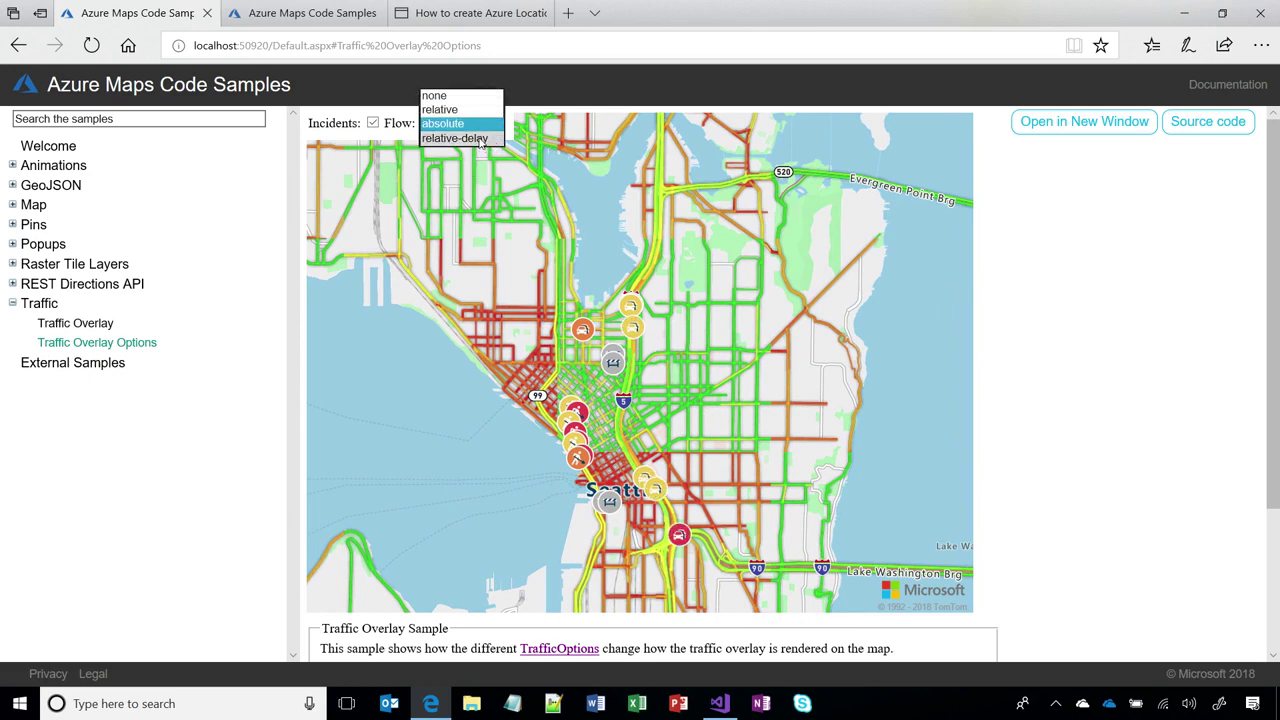
click(455, 138)
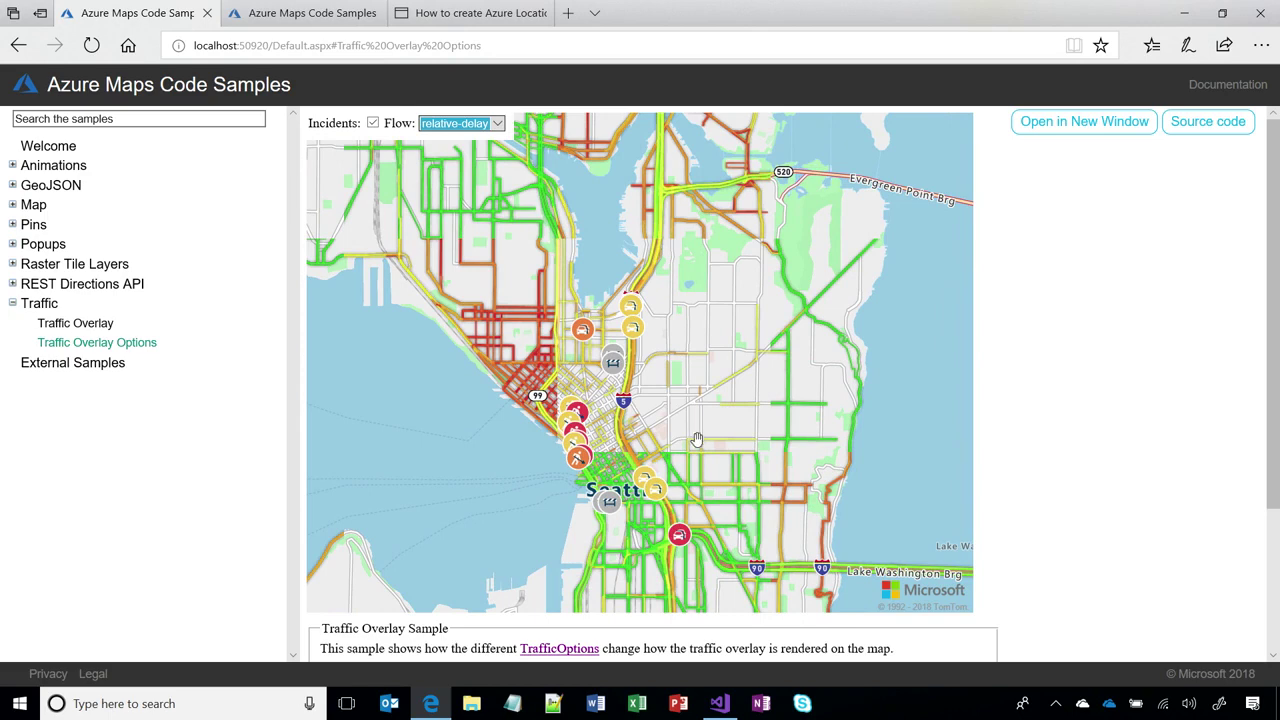
drag(650, 440, 688, 480)
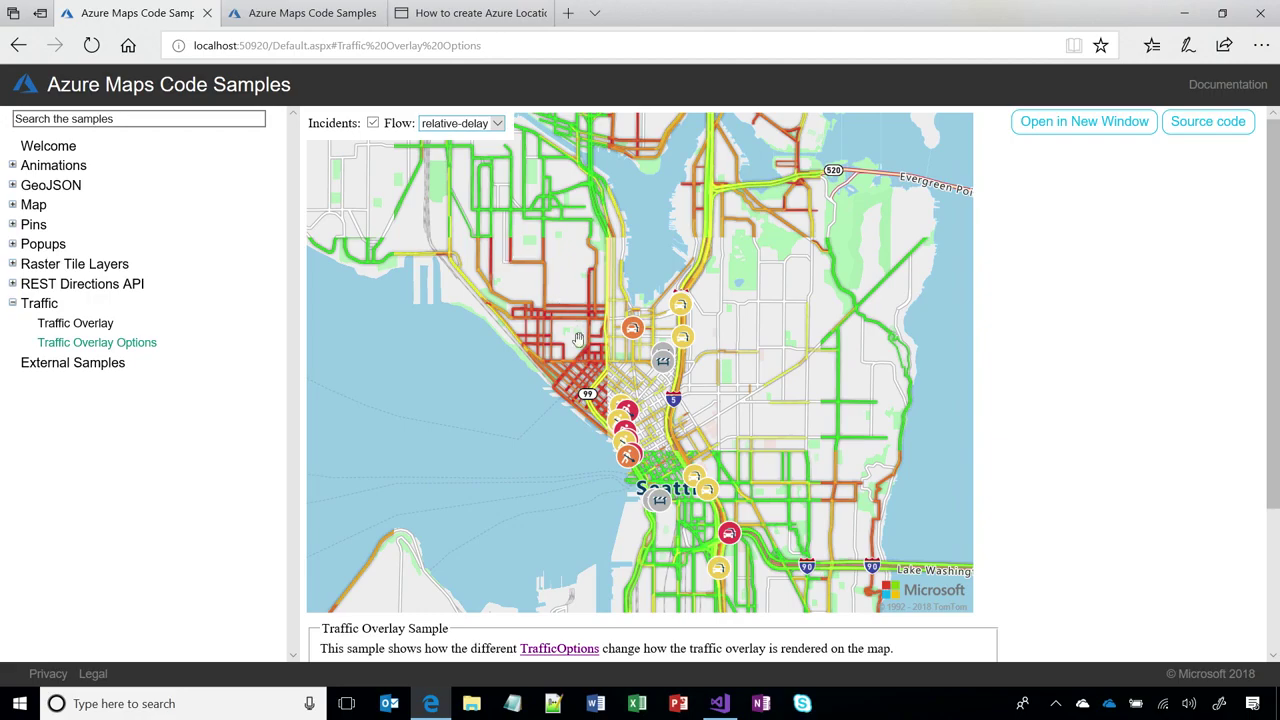
scroll(578, 345, up, 1)
scroll(524, 383, up, 3)
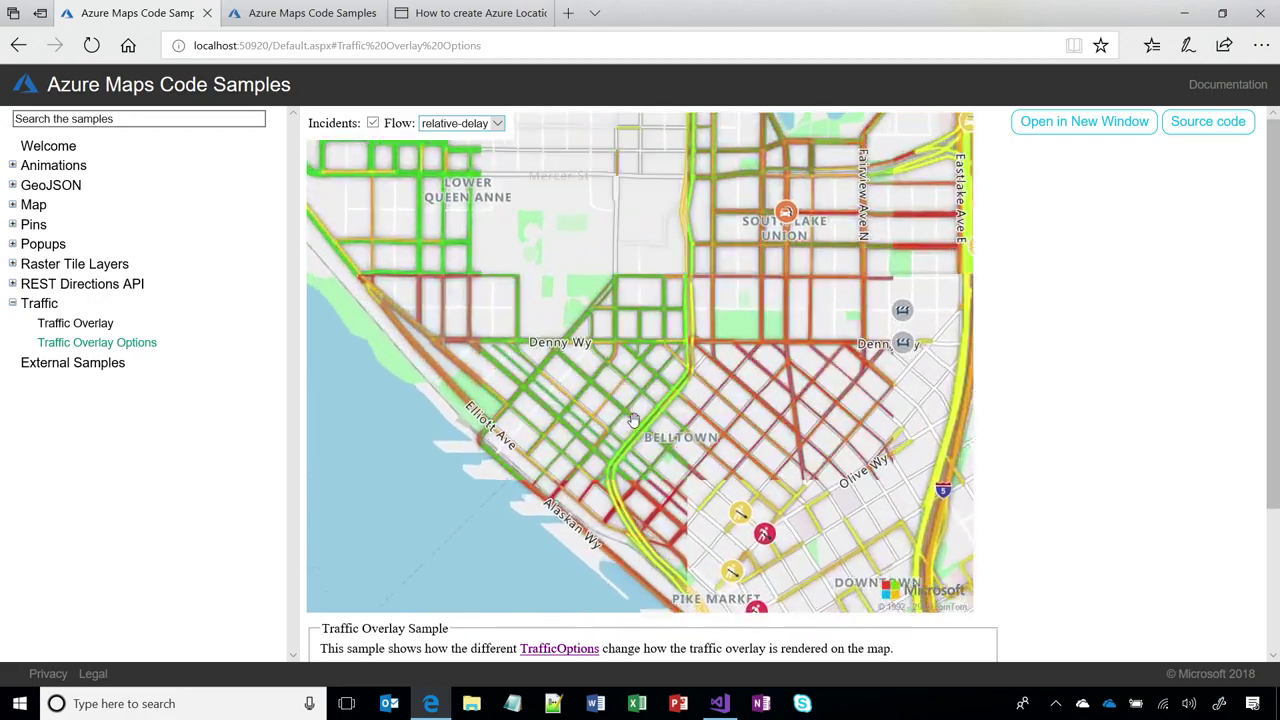
scroll(620, 428, up, 2)
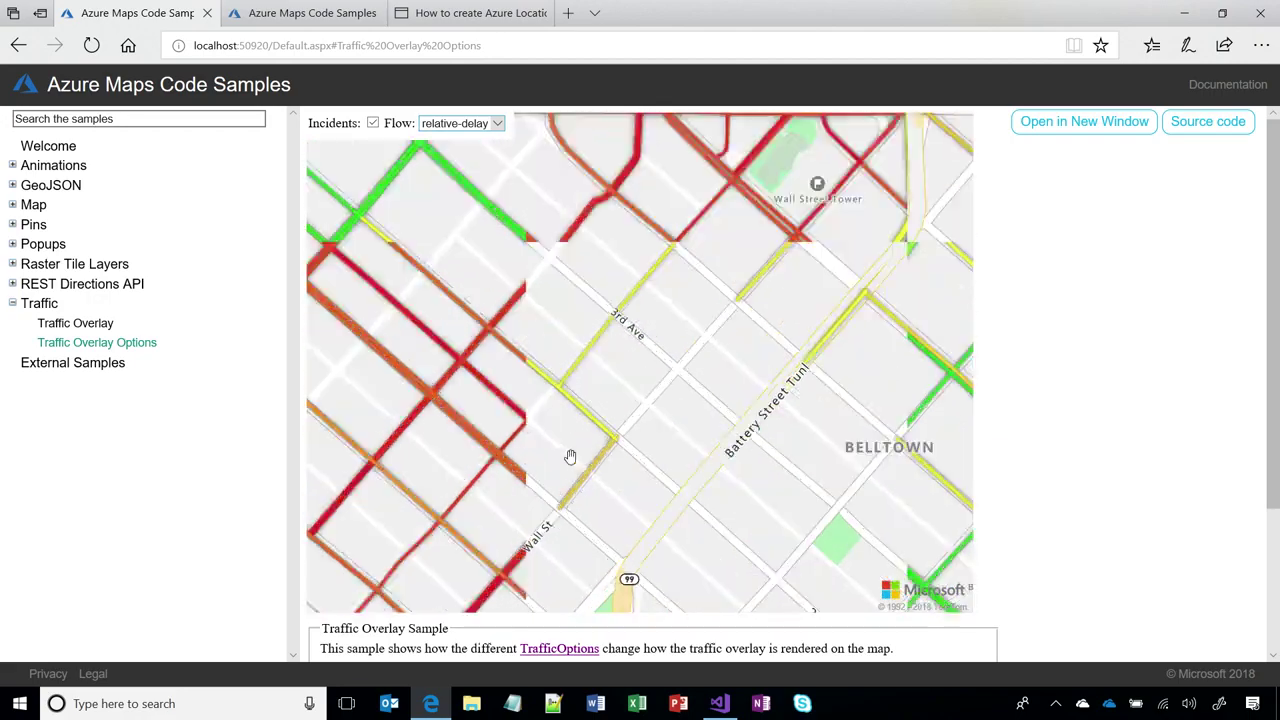
scroll(566, 442, up, 2)
Pan the relative-delay traffic map to 2nd Ave and Vine St downtown.
drag(630, 340, 760, 420)
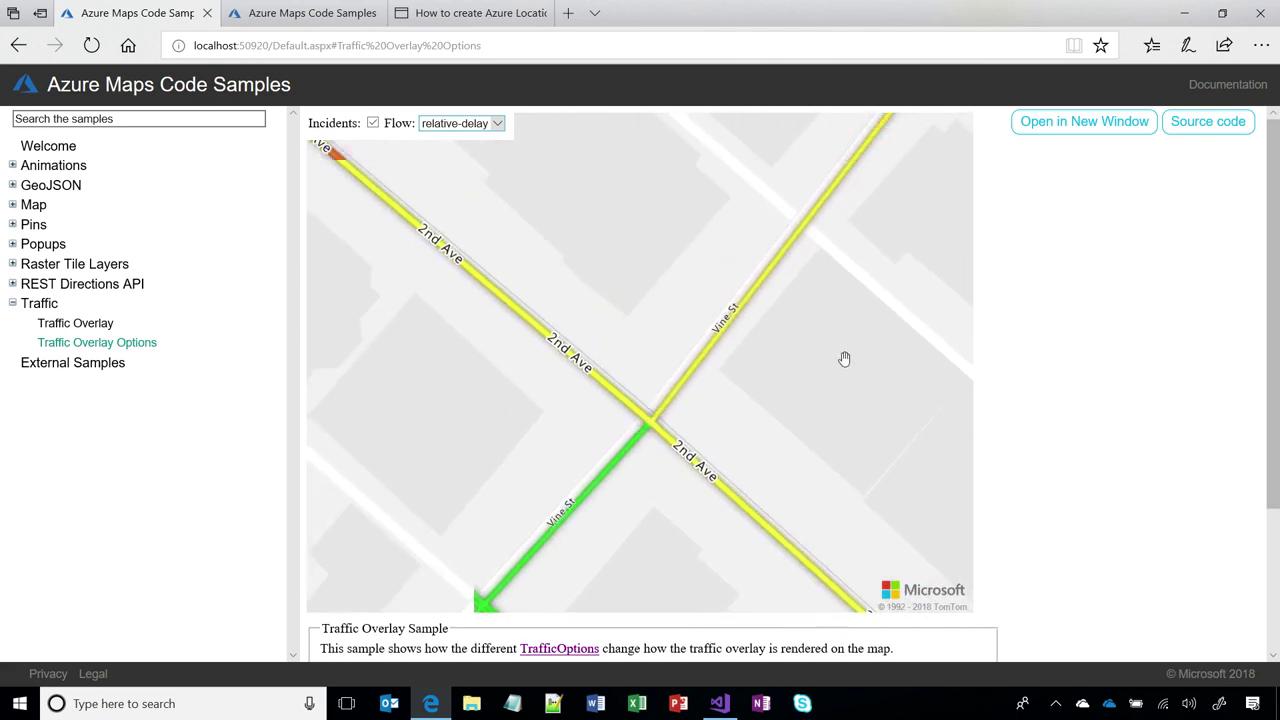
scroll(841, 359, down, 1)
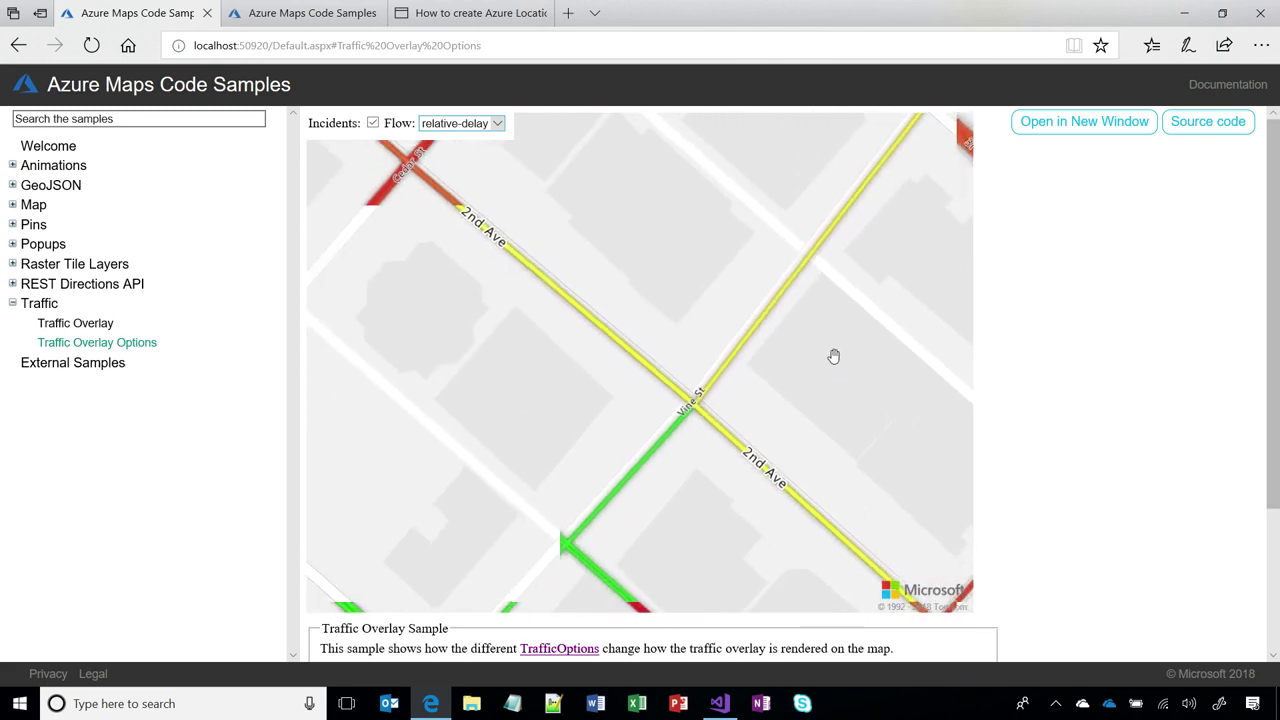
scroll(770, 380, down, 1)
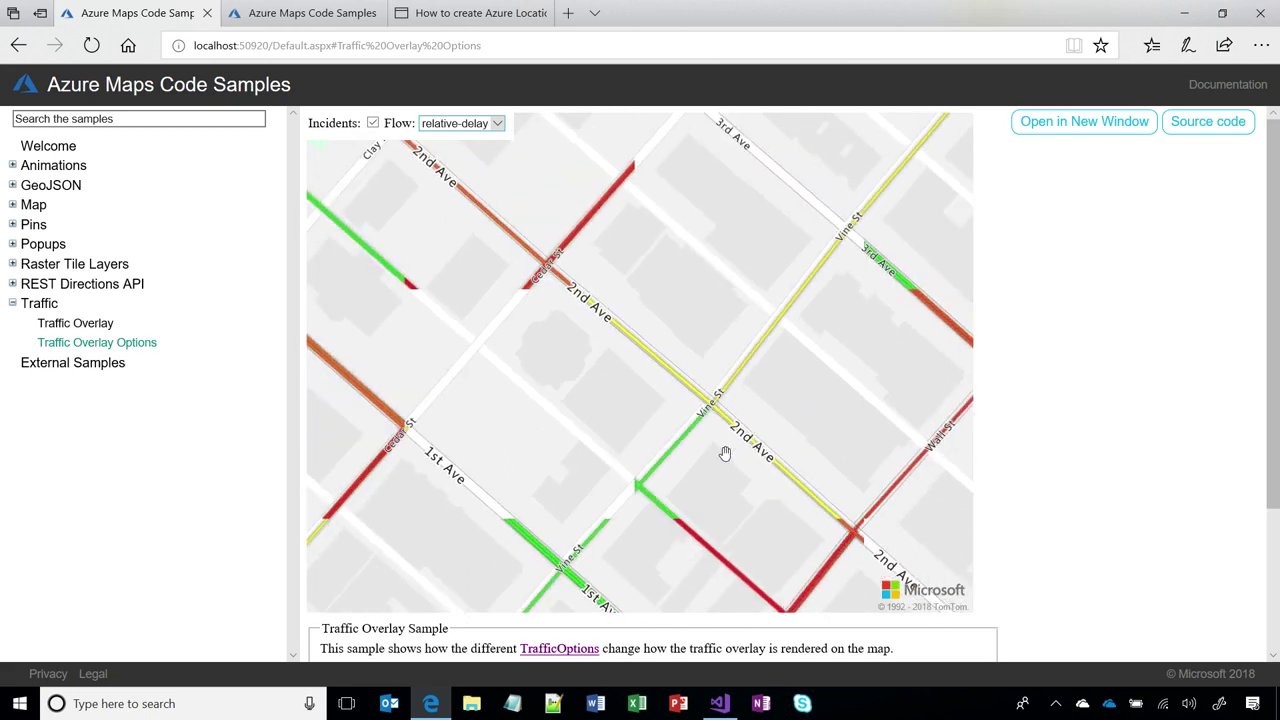
scroll(728, 450, down, 1)
scroll(730, 452, down, 1)
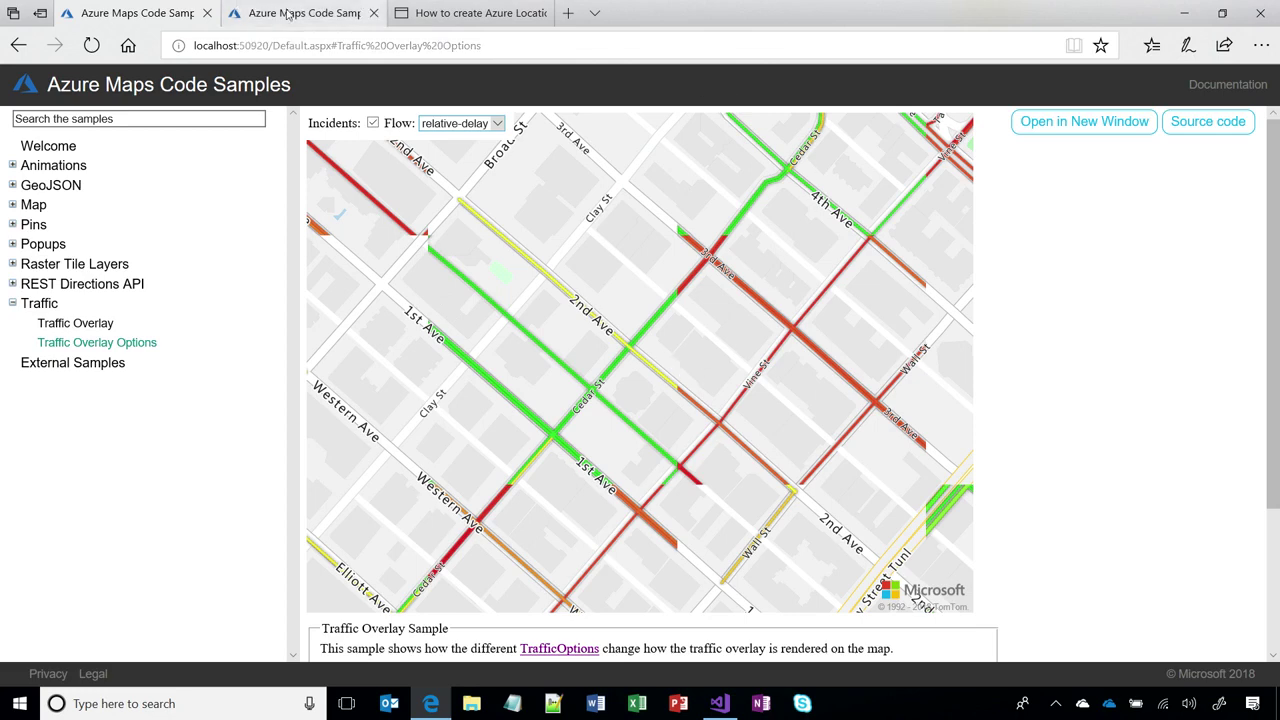
click(288, 13)
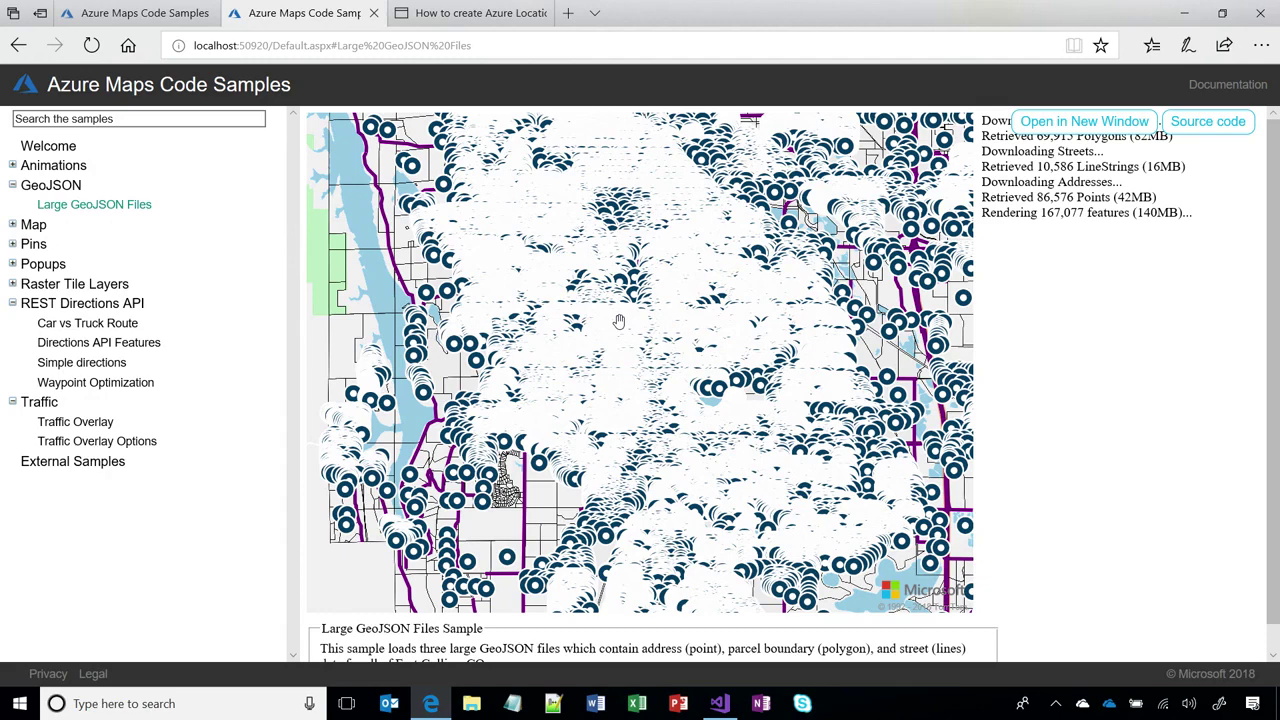
scroll(619, 380, up, 2)
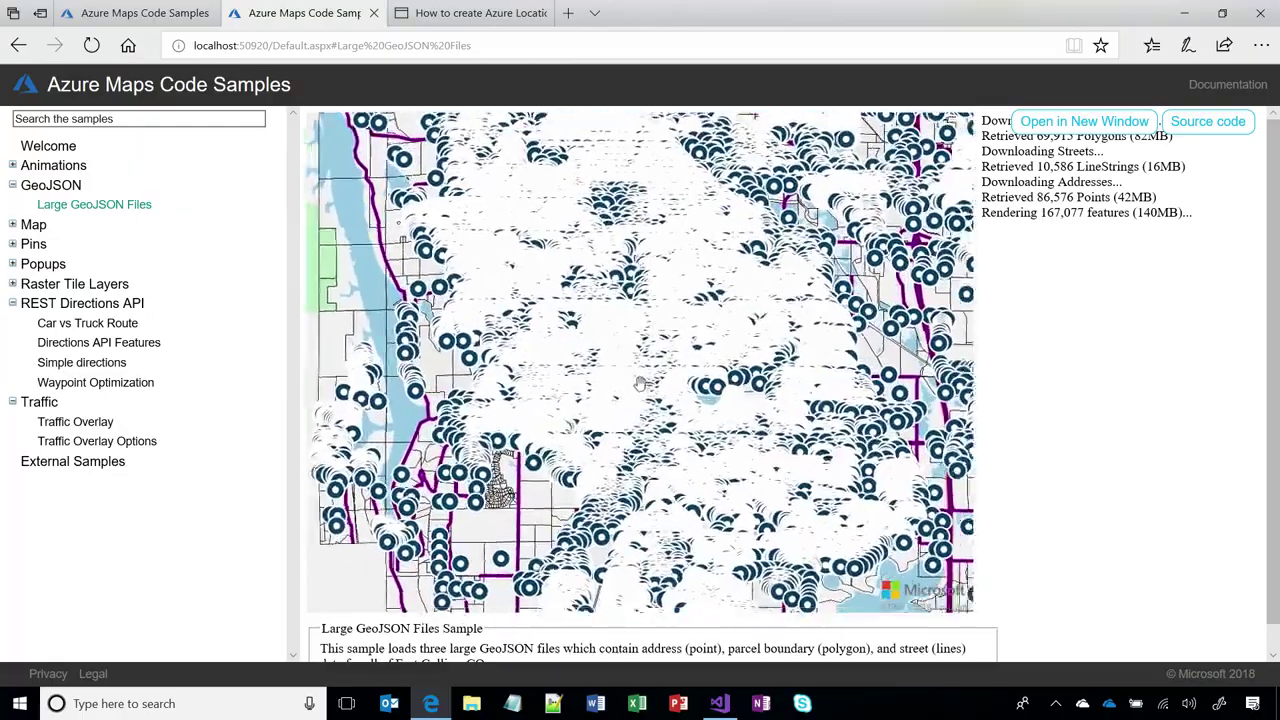
scroll(640, 380, up, 2)
scroll(640, 380, up, 2)
scroll(640, 380, up, 2)
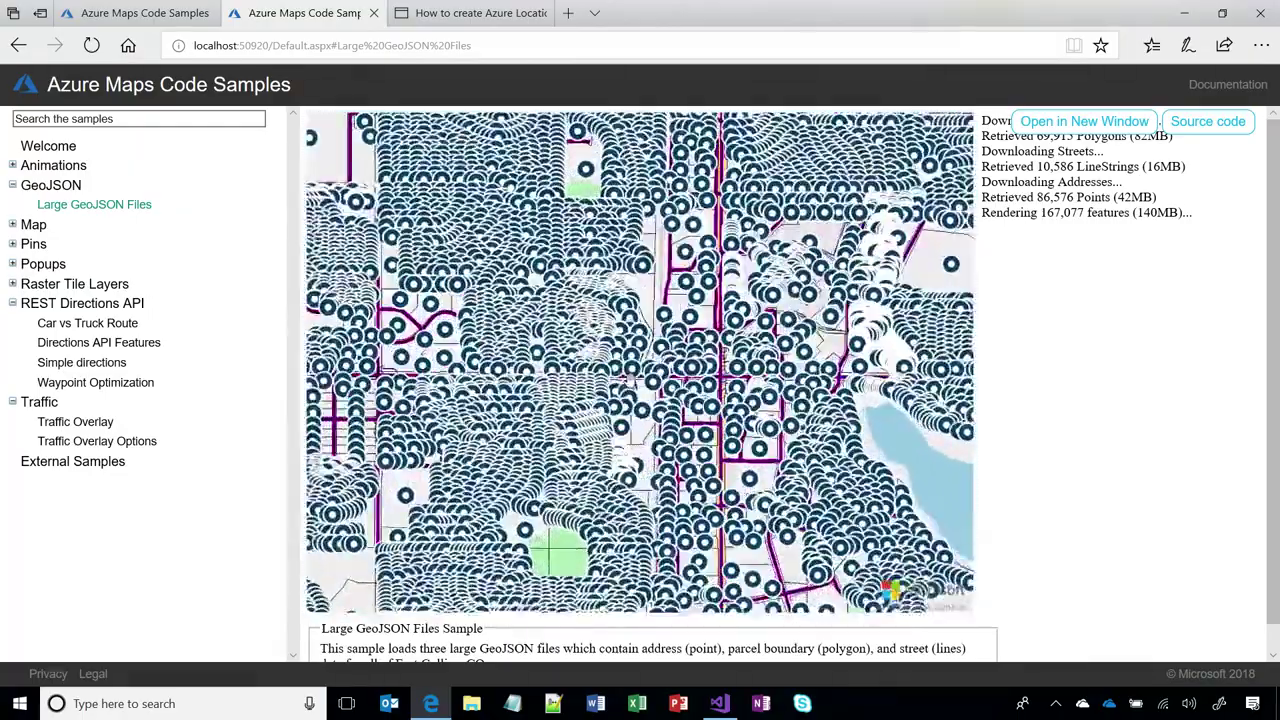
scroll(640, 380, up, 3)
drag(460, 300, 700, 450)
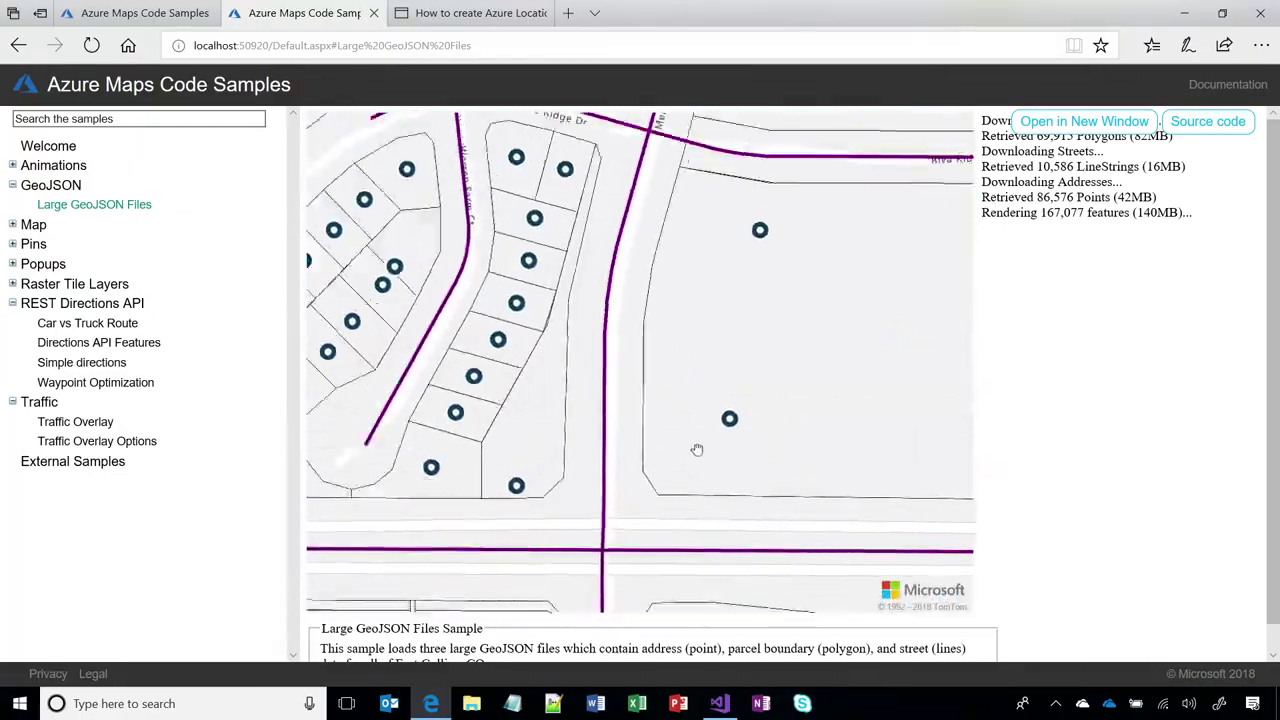
drag(520, 333, 670, 440)
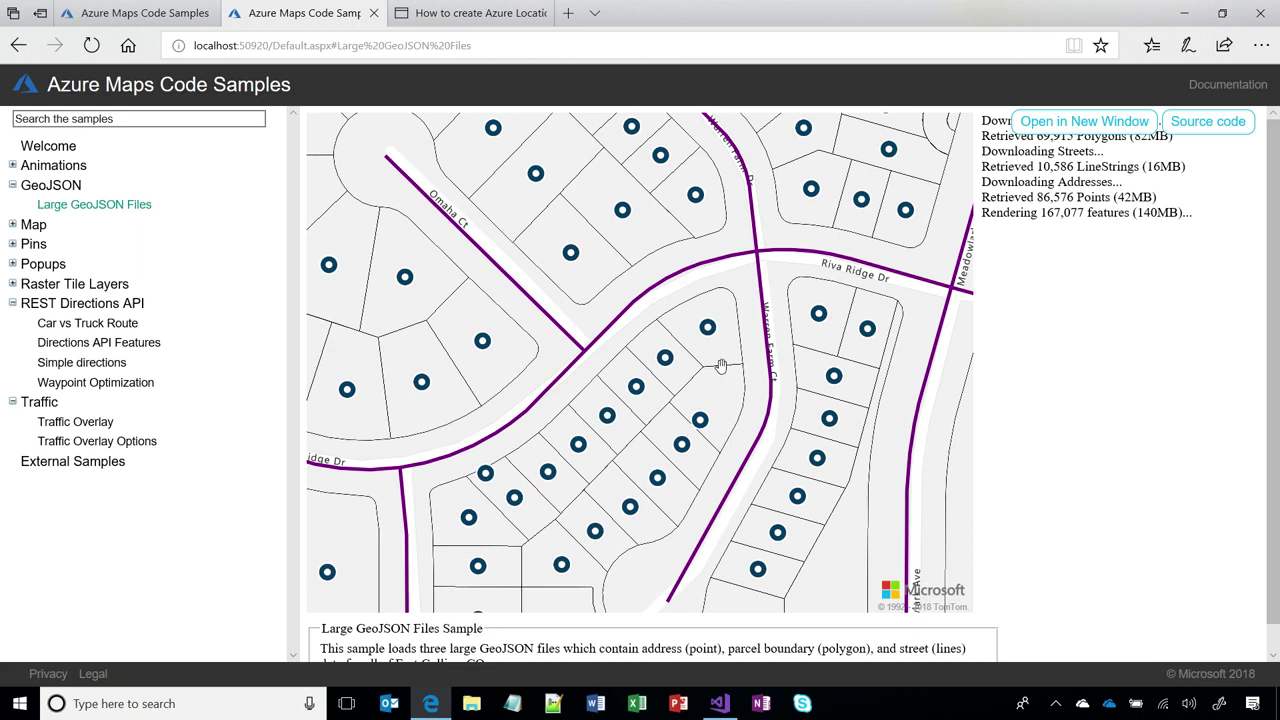
click(667, 358)
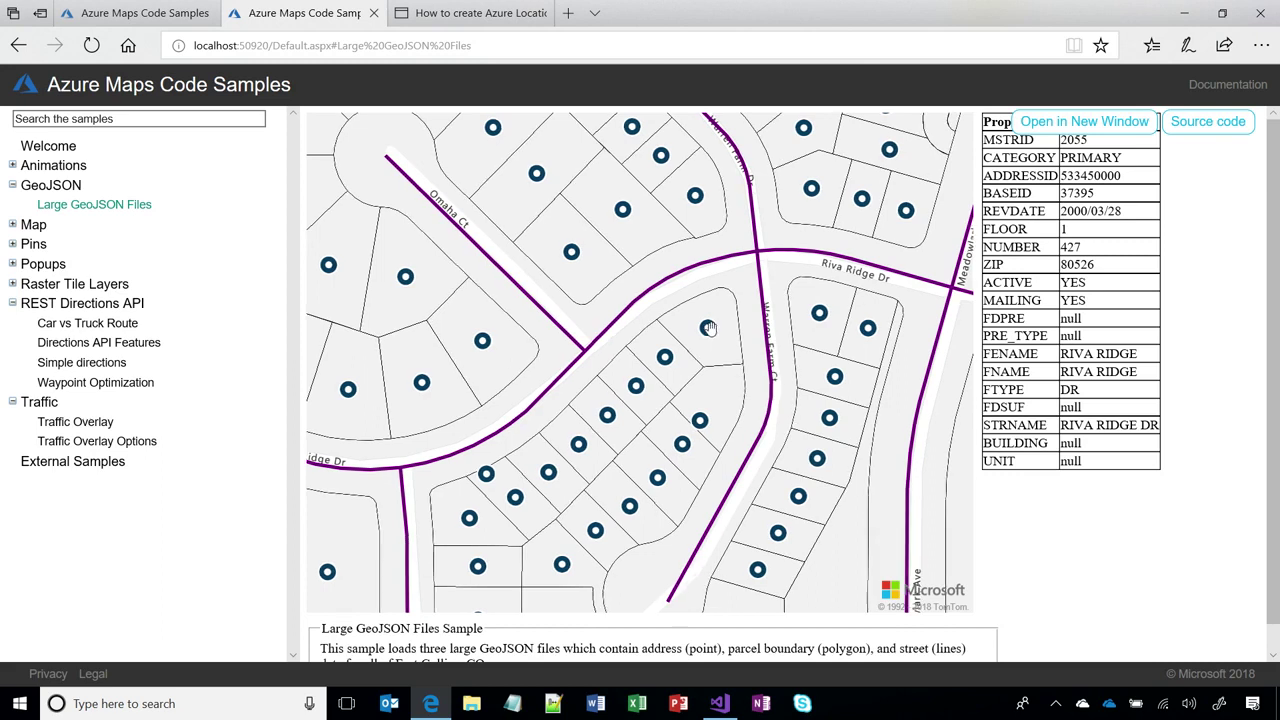
Show another address point's properties table, ending on WARREN FARM CT.
click(708, 330)
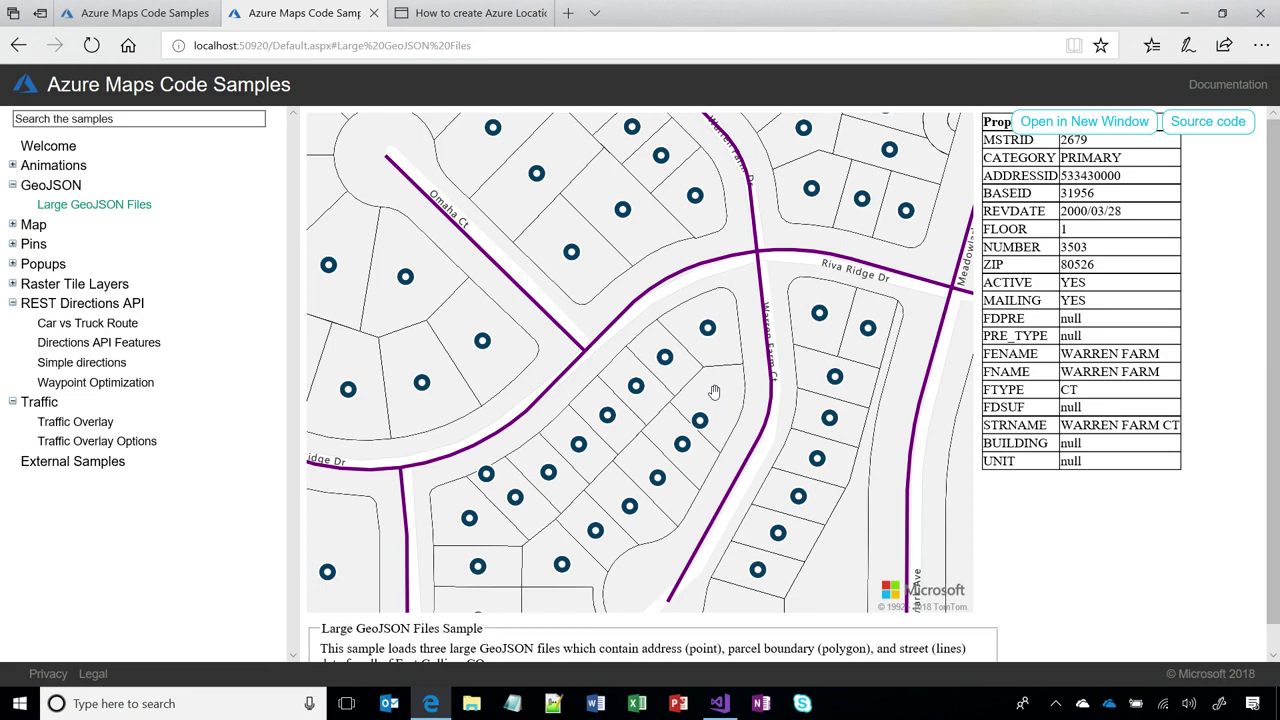
click(465, 13)
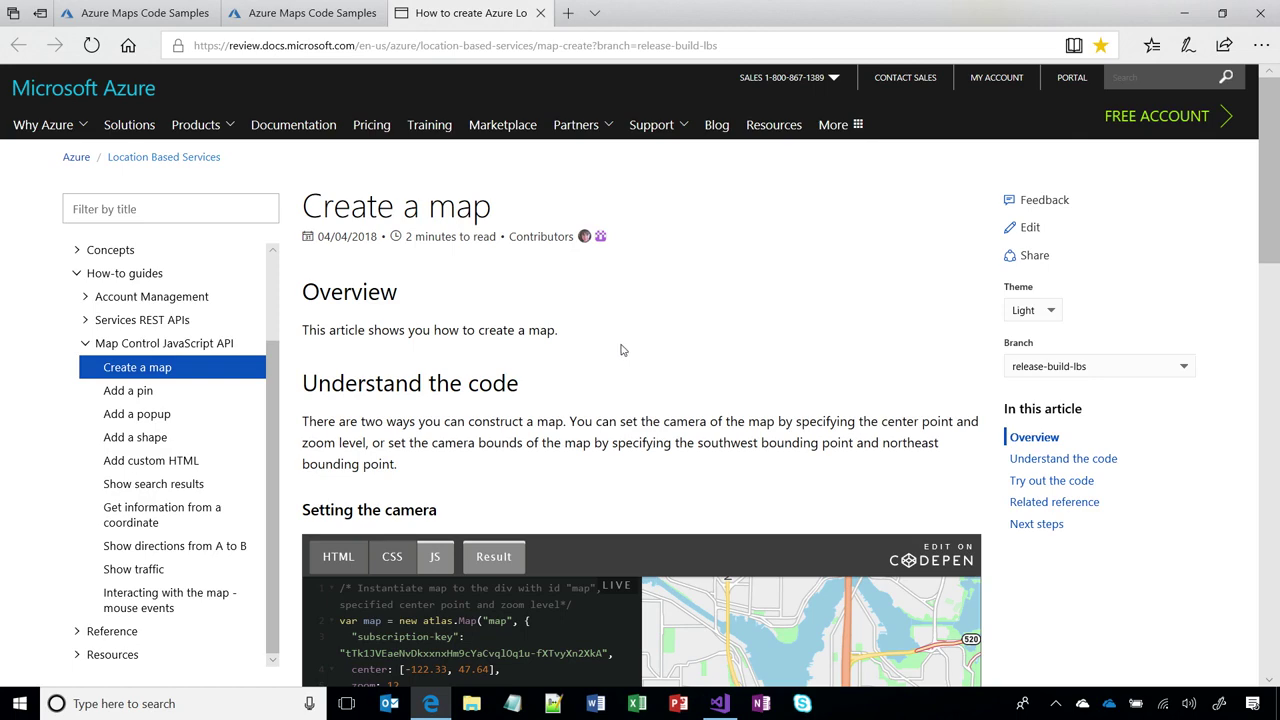
scroll(665, 325, down, 3)
scroll(670, 320, down, 1)
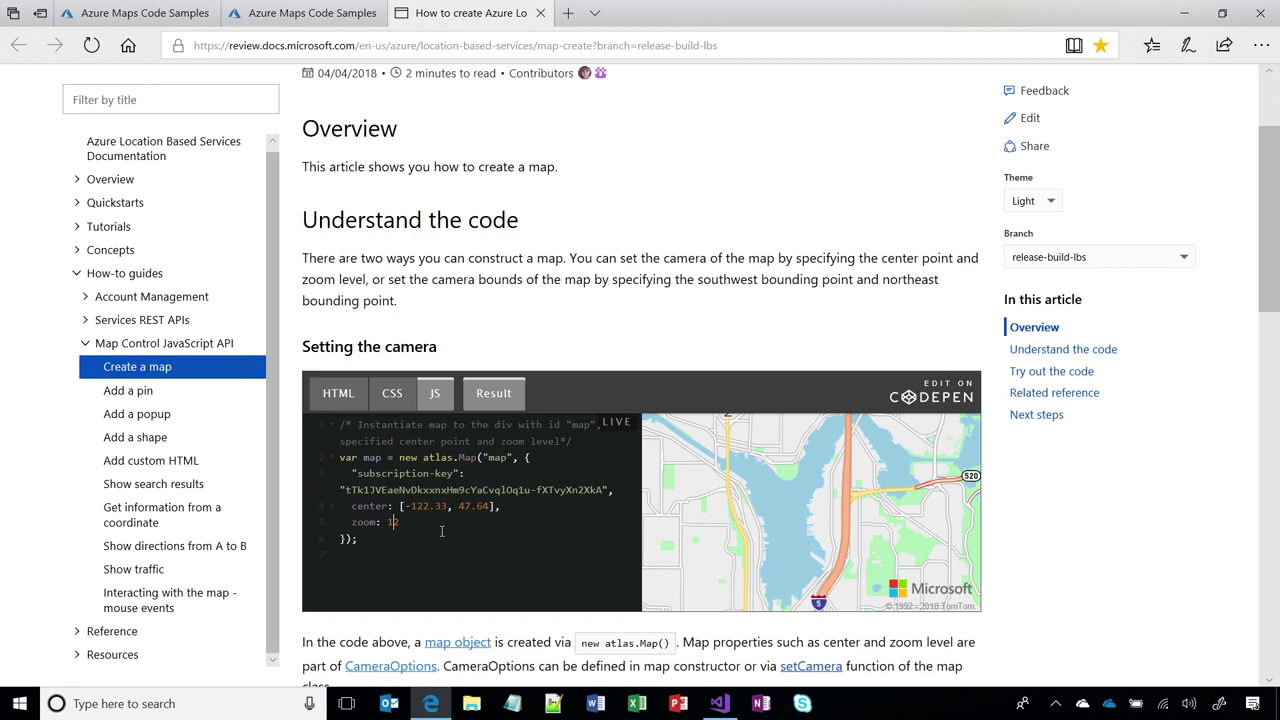
Change the live camera sample's zoom from 12 to 2.
key(BackSpace)
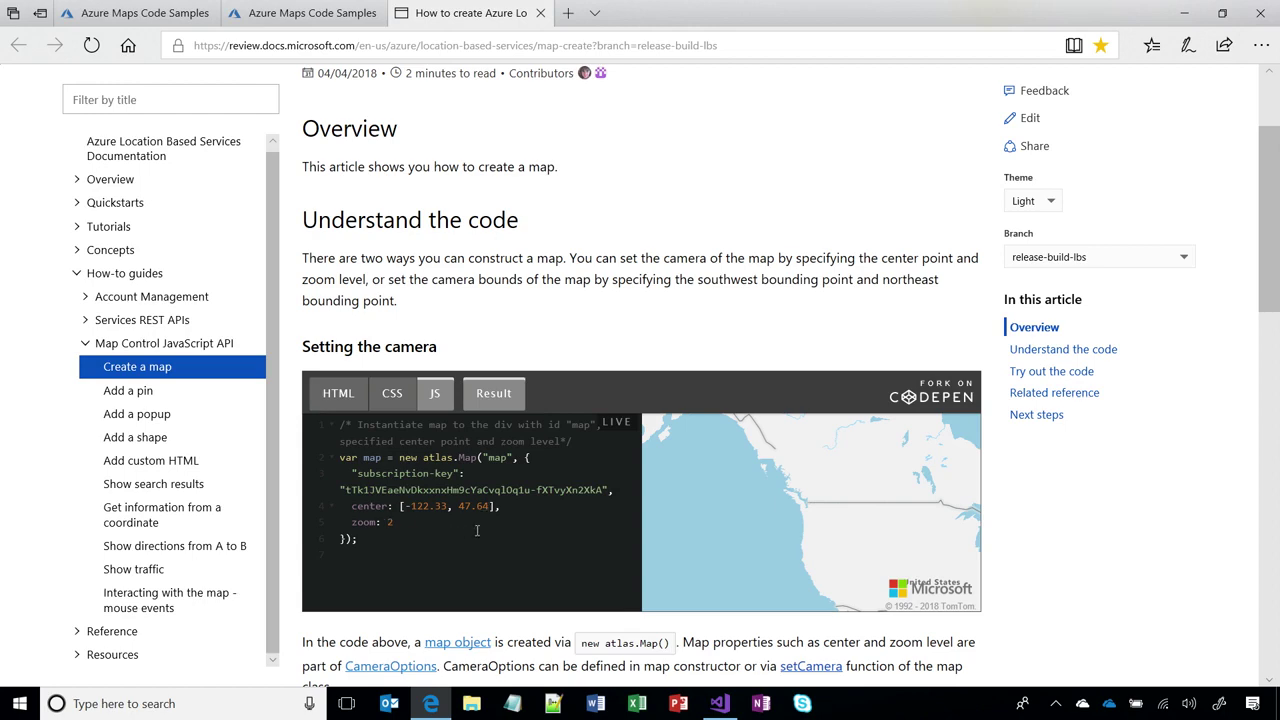
scroll(477, 530, down, 5)
scroll(477, 530, down, 3)
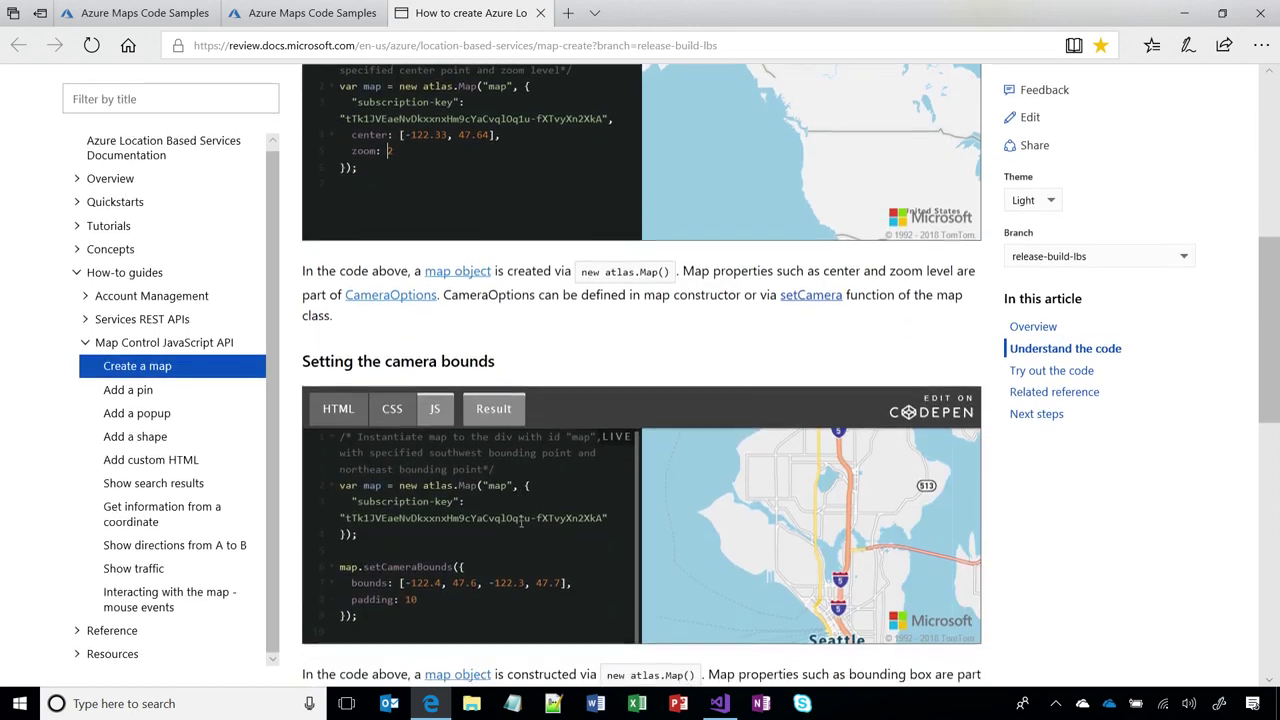
scroll(540, 520, down, 1)
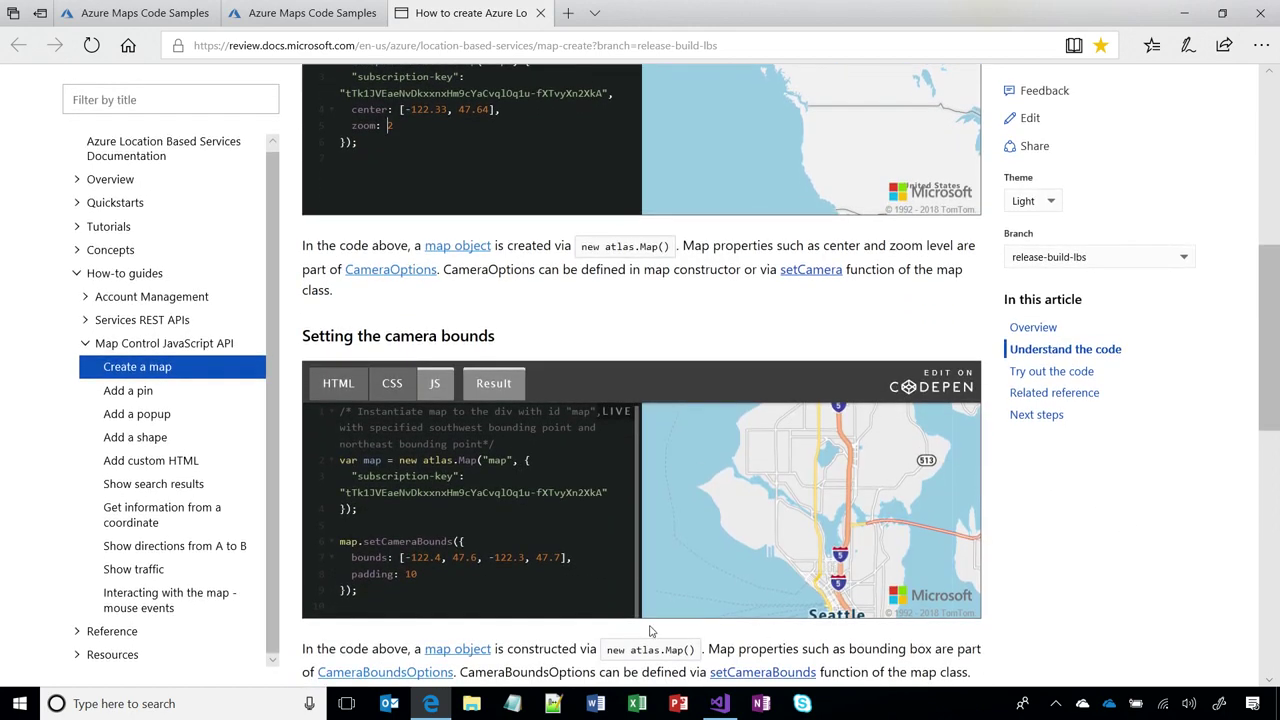